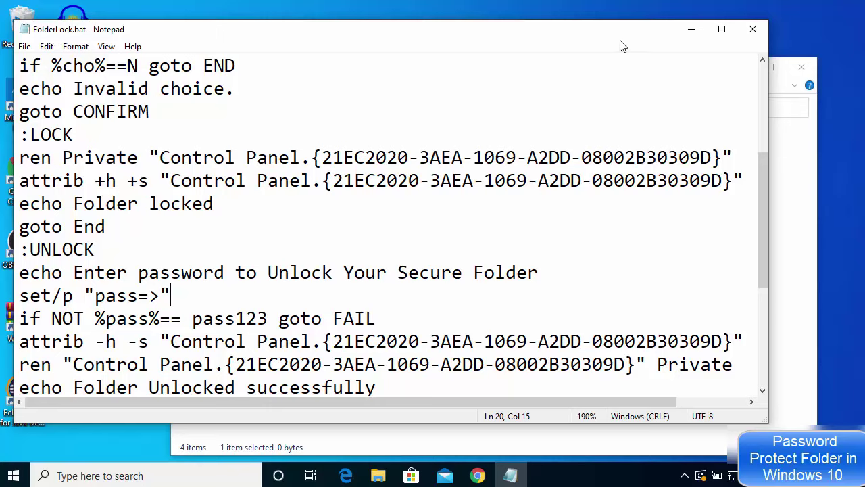
- Highlight the password value on the IF NOT check line, then close Notepad
{"action": "left_click", "coordinate": [311, 272]}
{"action": "left_click_drag", "start_coordinate": [192, 318], "coordinate": [267, 321]}
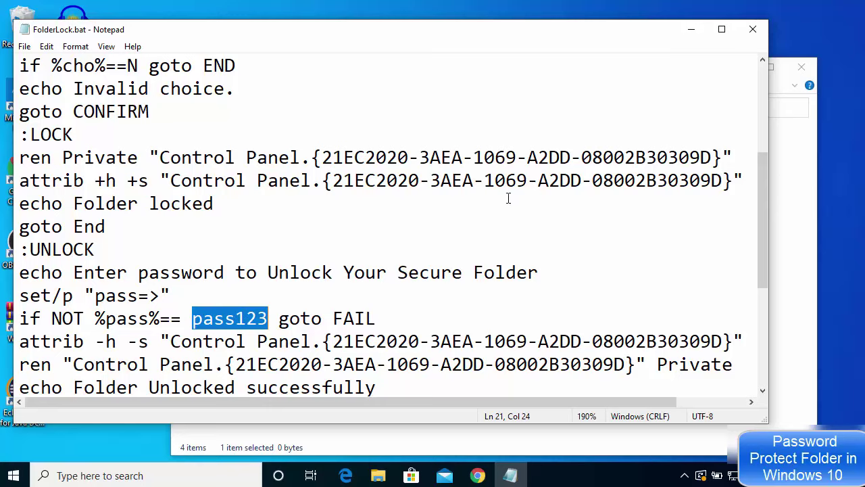
{"action": "left_click", "coordinate": [751, 31]}
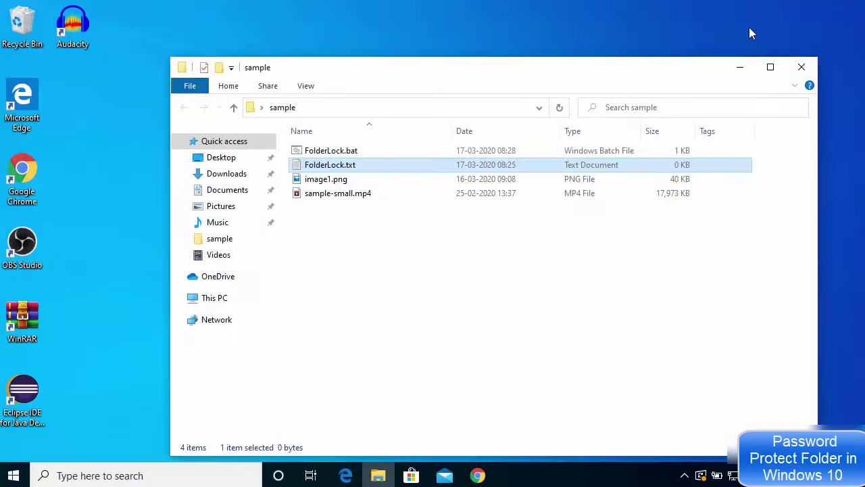
- Run FolderLock.bat from the sample folder to generate the Private folder
{"action": "left_click", "coordinate": [342, 154]}
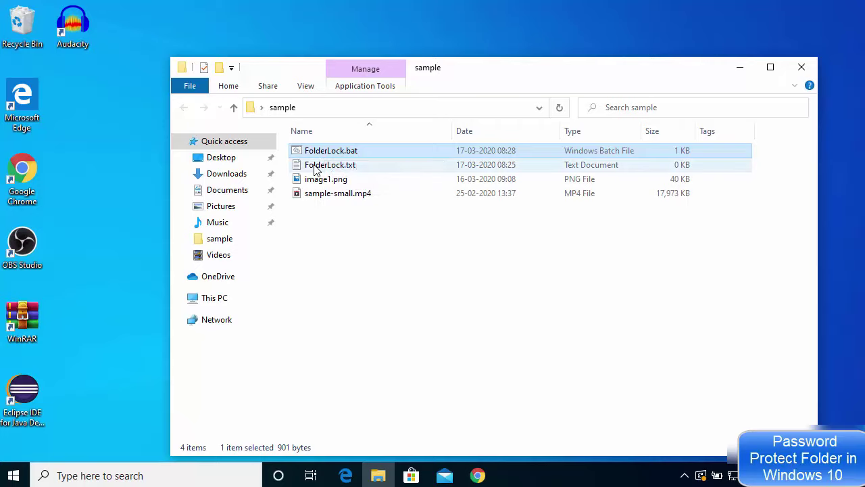
{"action": "left_click", "coordinate": [316, 169]}
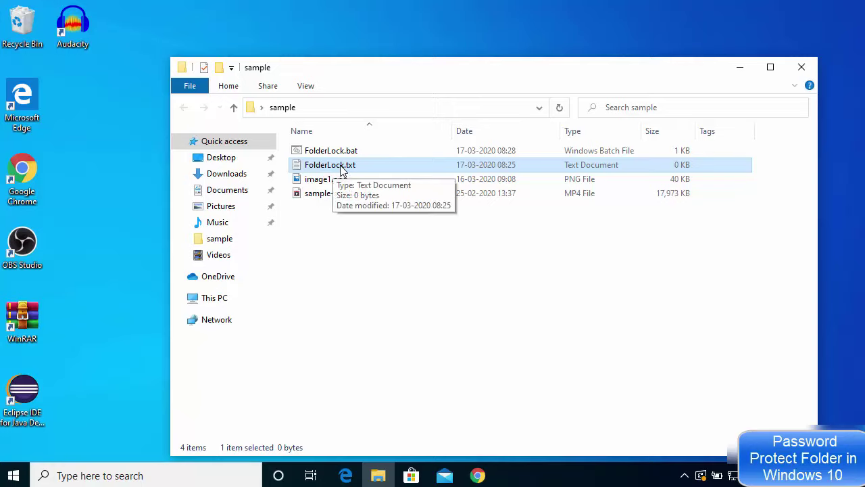
{"action": "left_click", "coordinate": [336, 157]}
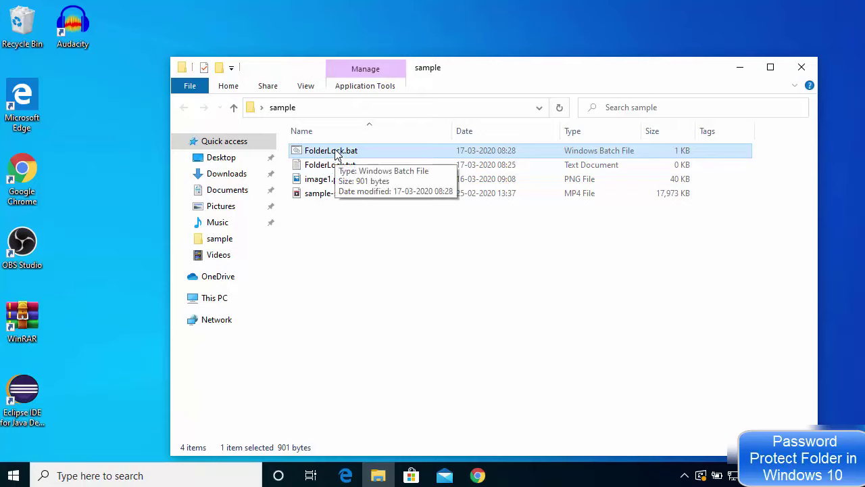
{"action": "double_click", "coordinate": [336, 154]}
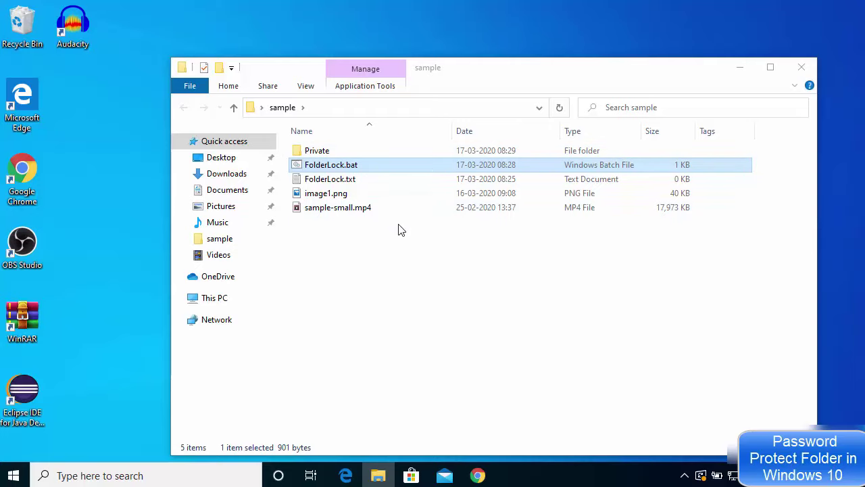
- Move FolderLock.txt, image1.png and sample-small.mp4 into Private and open that folder
{"action": "left_click_drag", "start_coordinate": [399, 223], "coordinate": [322, 151]}
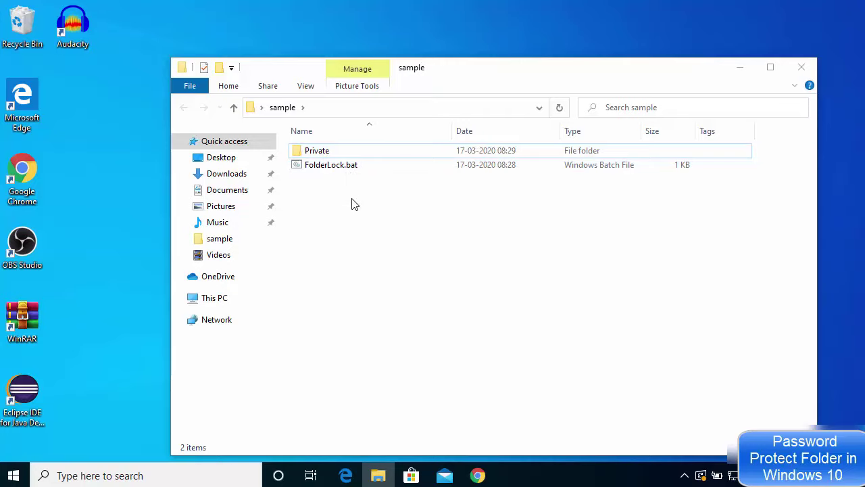
{"action": "double_click", "coordinate": [332, 152]}
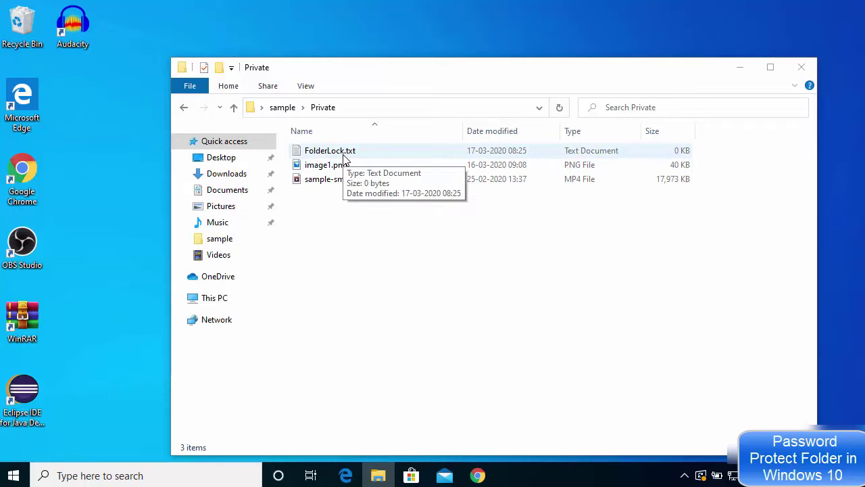
- Go back to the sample folder, now showing only Private and FolderLock.bat
{"action": "left_click", "coordinate": [183, 109]}
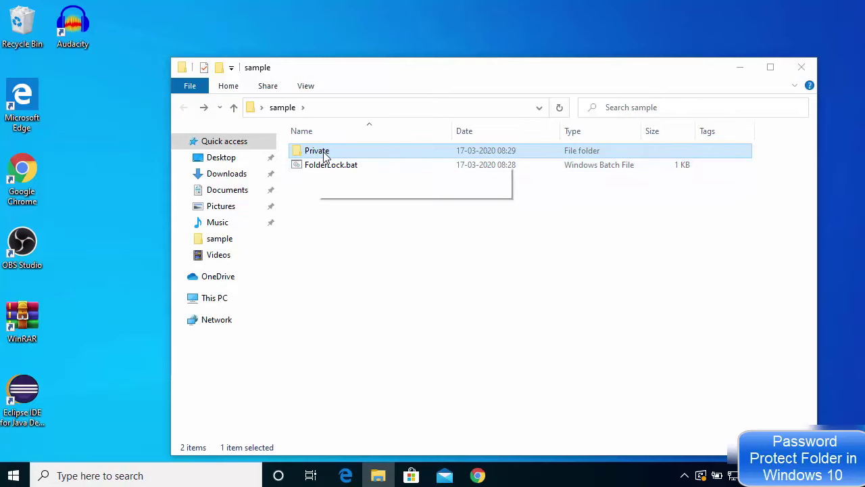
{"action": "double_click", "coordinate": [322, 153]}
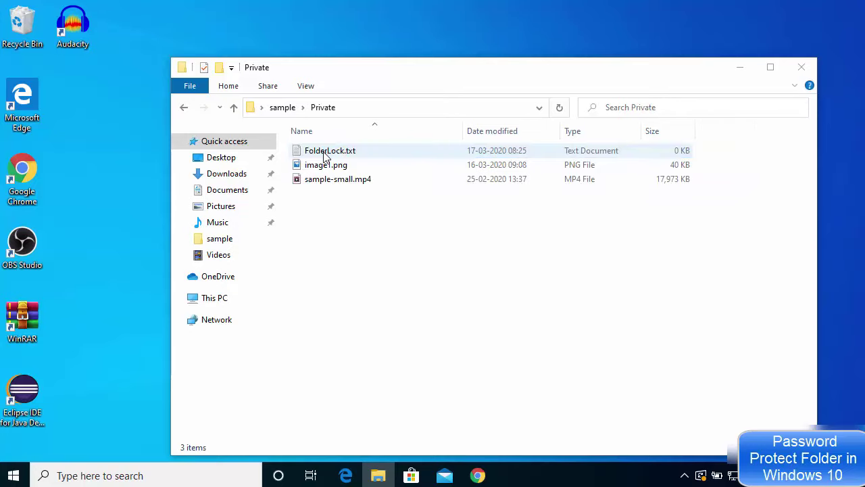
{"action": "left_click", "coordinate": [186, 108]}
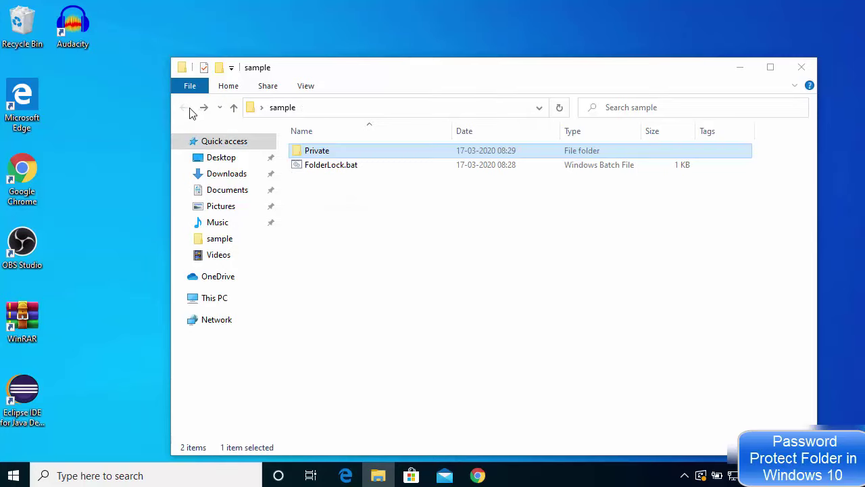
{"action": "left_click", "coordinate": [339, 195]}
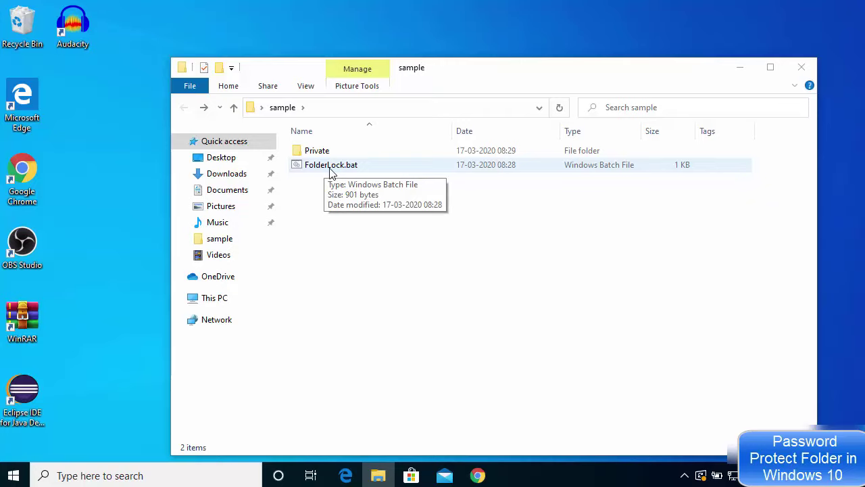
- Run FolderLock.bat and set the Command Prompt font size to 24
{"action": "double_click", "coordinate": [330, 169]}
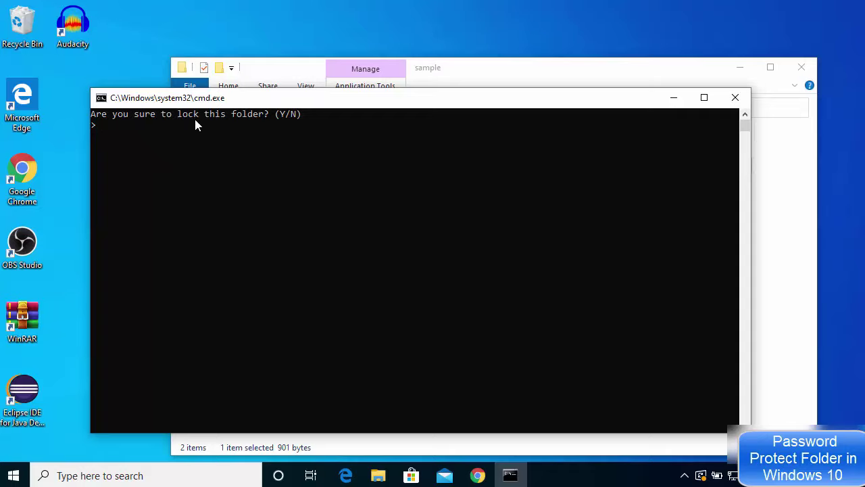
{"action": "left_click", "coordinate": [216, 127]}
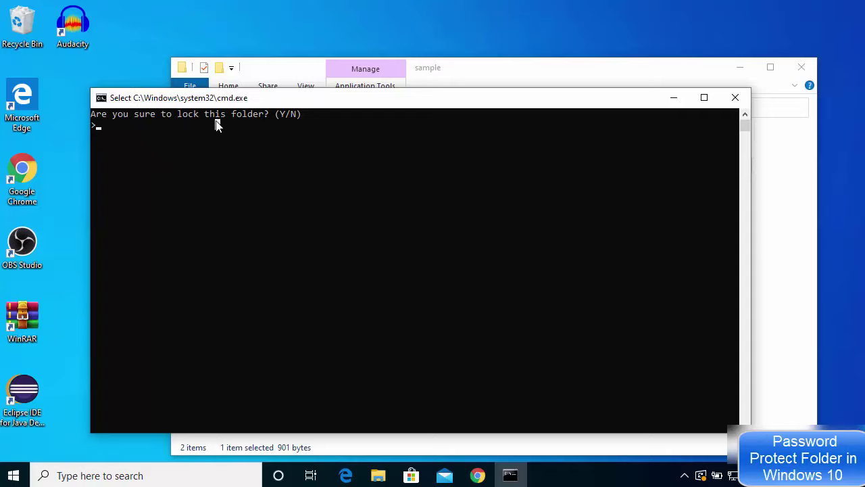
{"action": "left_click", "coordinate": [101, 99]}
{"action": "left_click", "coordinate": [145, 241]}
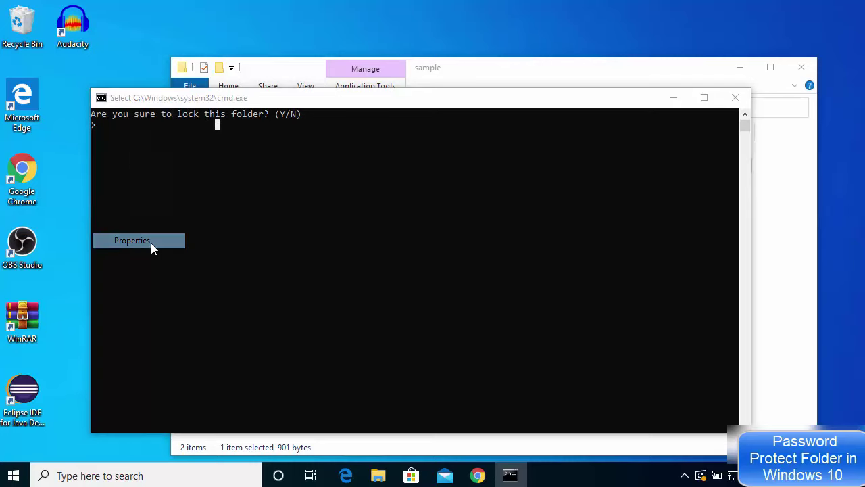
{"action": "left_click", "coordinate": [157, 131]}
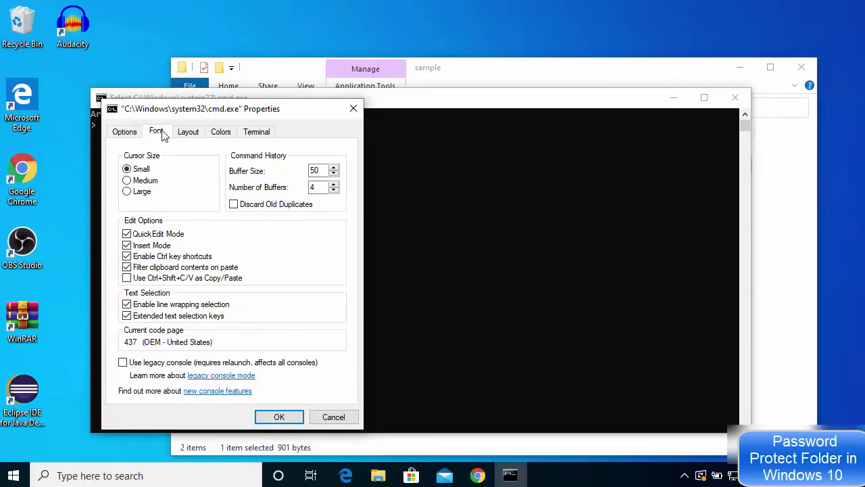
{"action": "left_click", "coordinate": [131, 203]}
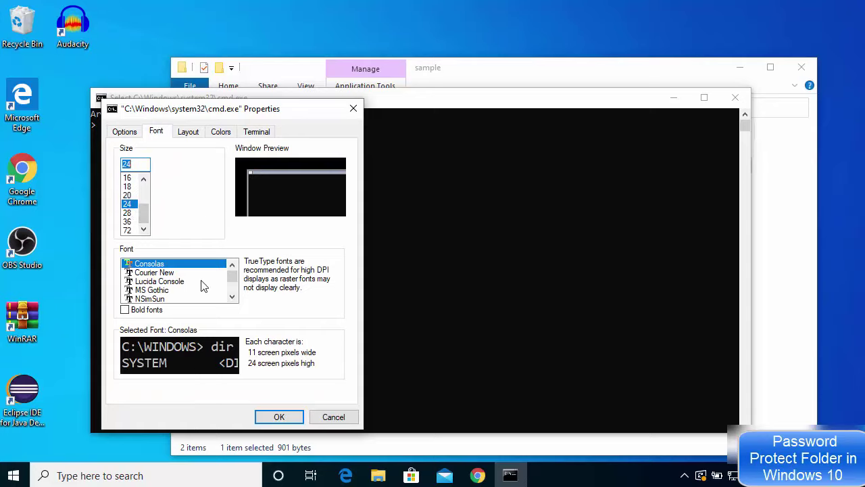
{"action": "left_click", "coordinate": [279, 417]}
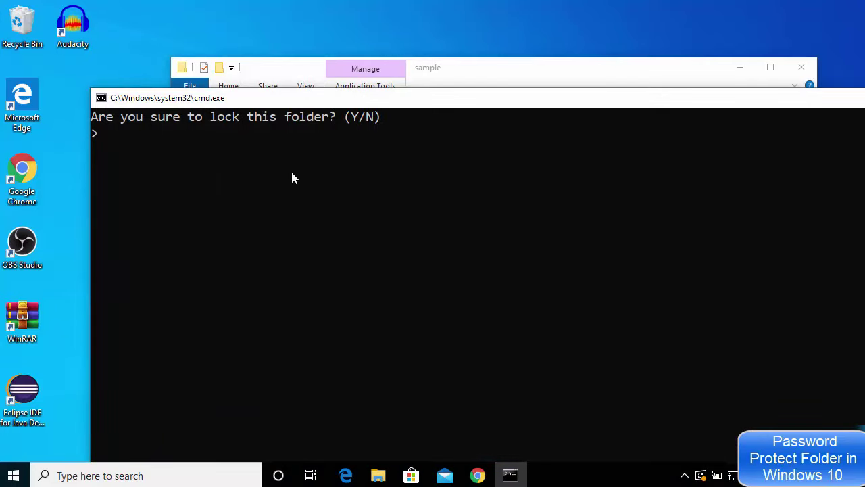
{"action": "left_click_drag", "start_coordinate": [270, 107], "coordinate": [291, 137]}
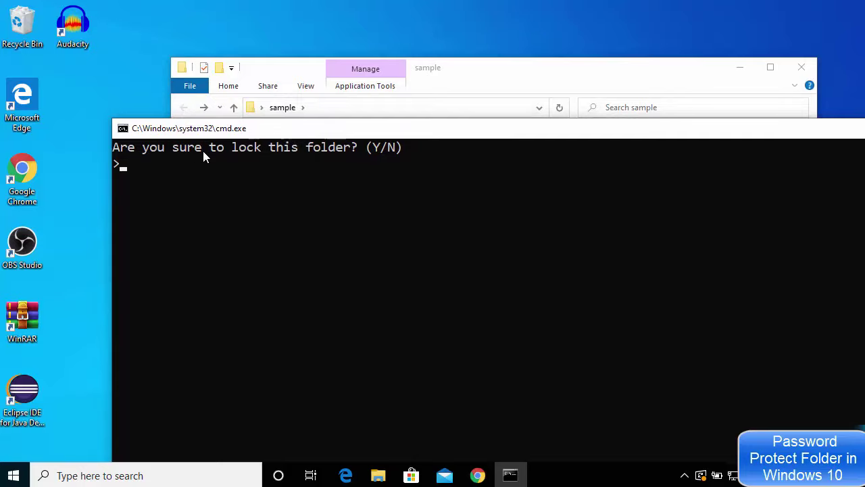
- Answer Y at the lock prompt to hide the Private folder
{"action": "left_click", "coordinate": [276, 167]}
{"action": "left_click", "coordinate": [197, 178]}
{"action": "type", "text": "Y"}
{"action": "key", "text": "Return"}
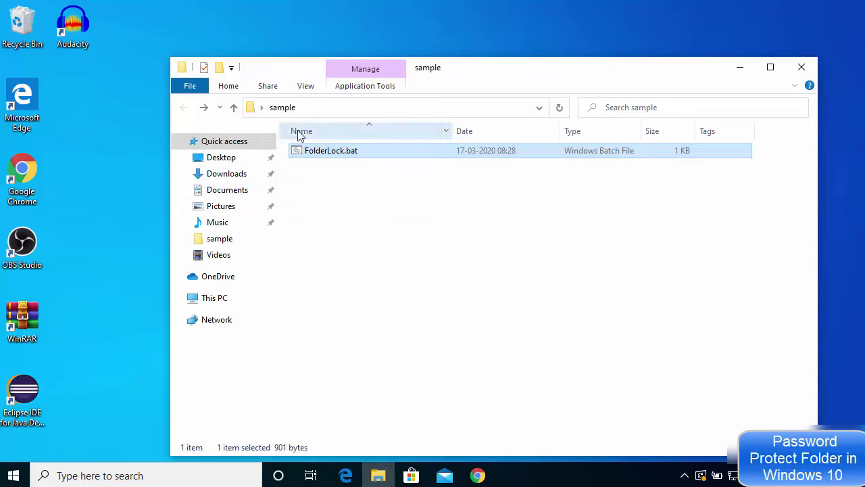
- Run FolderLock.bat again and enter the script's password to restore Private
{"action": "left_click", "coordinate": [341, 179]}
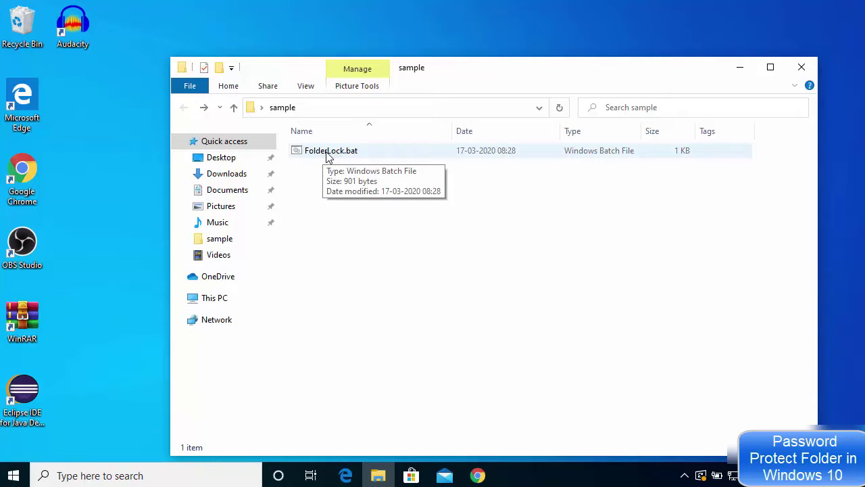
{"action": "double_click", "coordinate": [328, 157]}
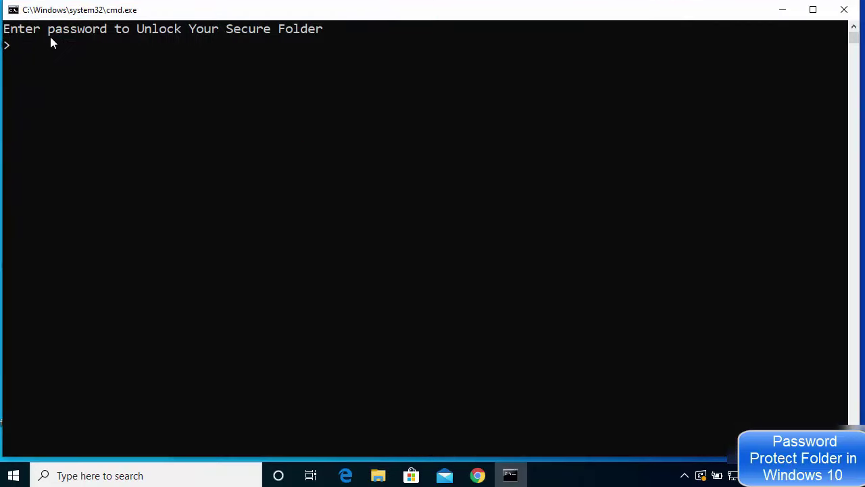
{"action": "left_click", "coordinate": [275, 43]}
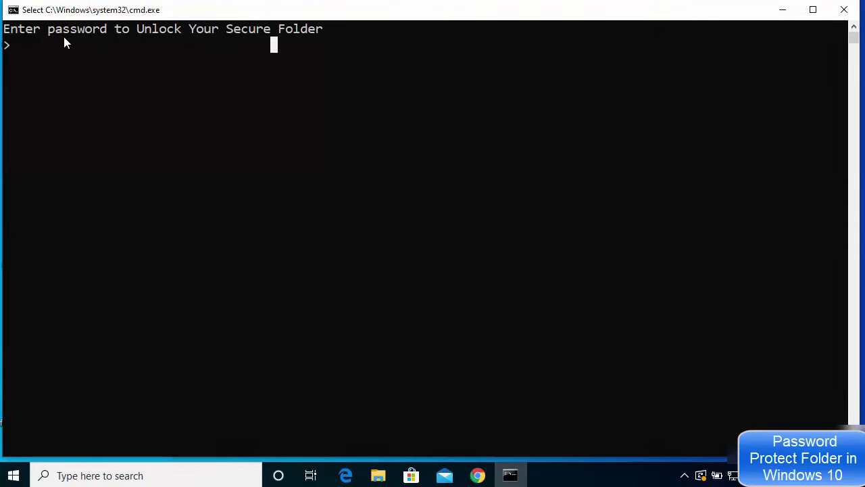
{"action": "left_click", "coordinate": [215, 52]}
{"action": "type", "text": "pas"}
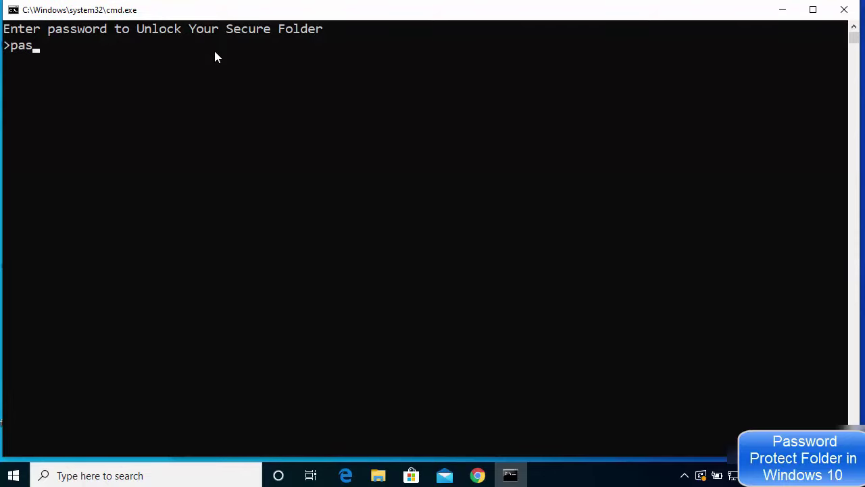
{"action": "type", "text": "s123"}
{"action": "key", "text": "Return"}
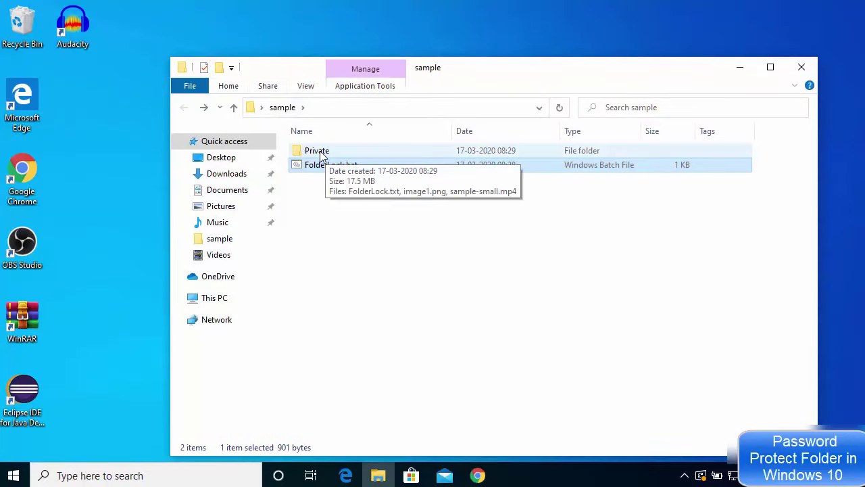
- Open Private to confirm its three files are there, then return to sample
{"action": "left_click", "coordinate": [321, 155]}
{"action": "double_click", "coordinate": [322, 156]}
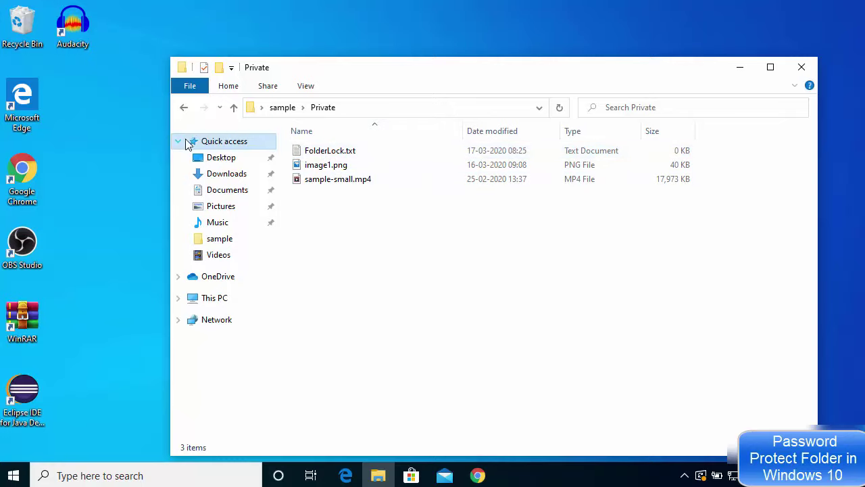
{"action": "left_click", "coordinate": [185, 110]}
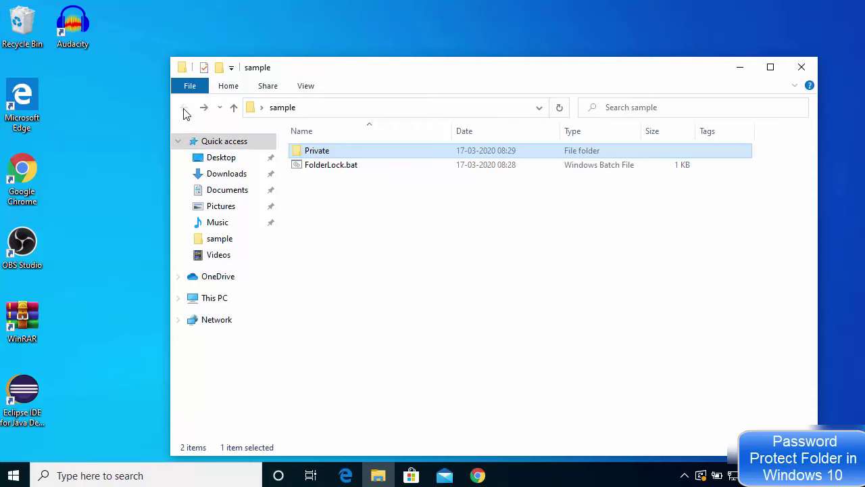
- Run FolderLock.bat and answer Y to hide Private again
{"action": "double_click", "coordinate": [330, 166]}
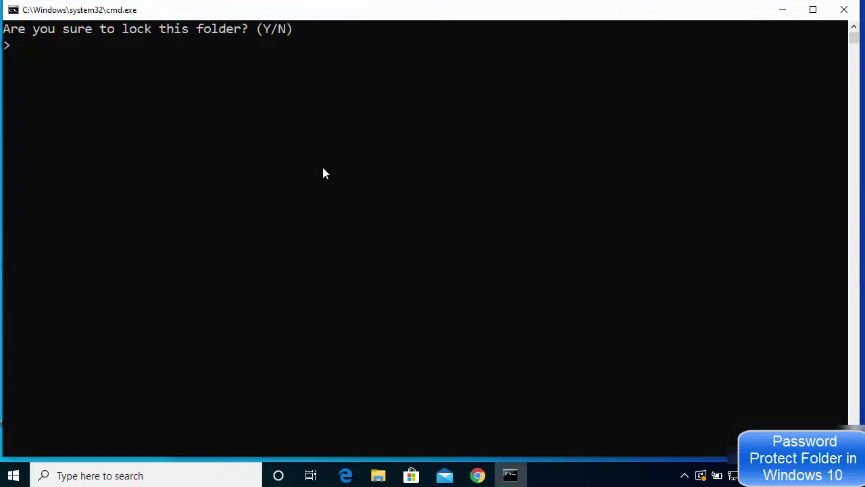
{"action": "type", "text": "Y"}
{"action": "key", "text": "Return"}
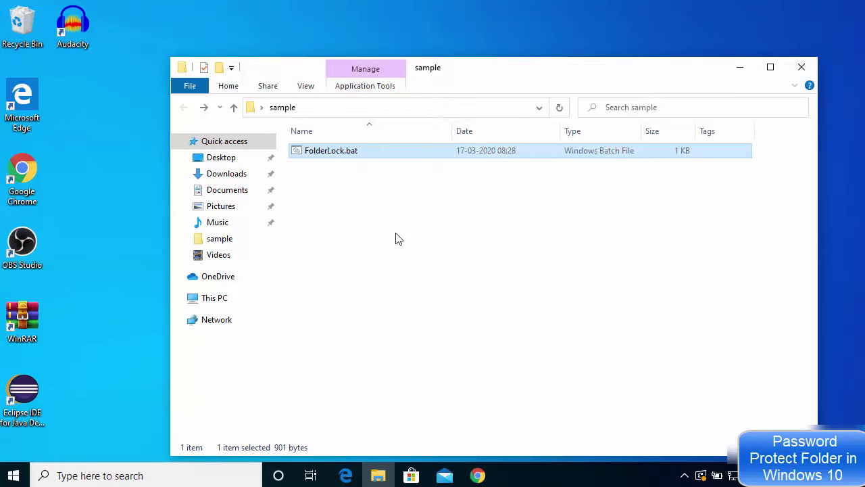
{"action": "left_click", "coordinate": [846, 247]}
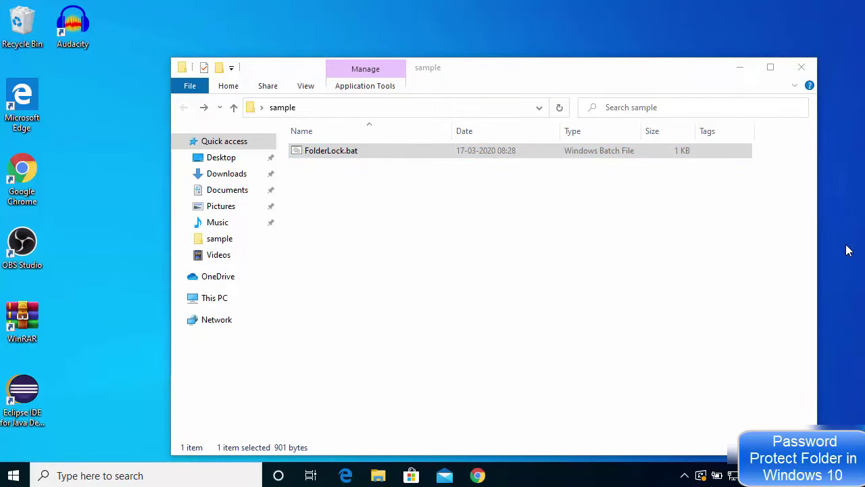